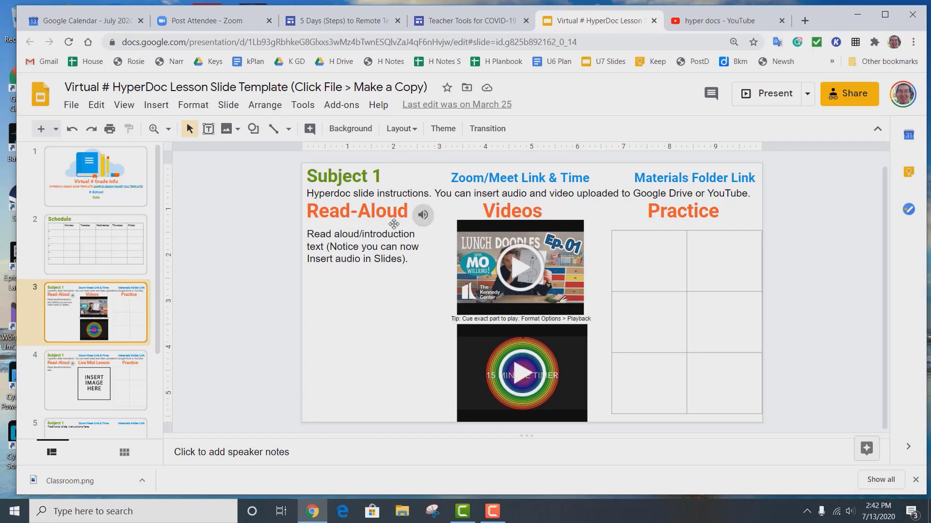
- Show the Insert menu's audio option, then play the Read-Aloud audio clip
{"action": "mouse_move", "coordinate": [422, 222]}
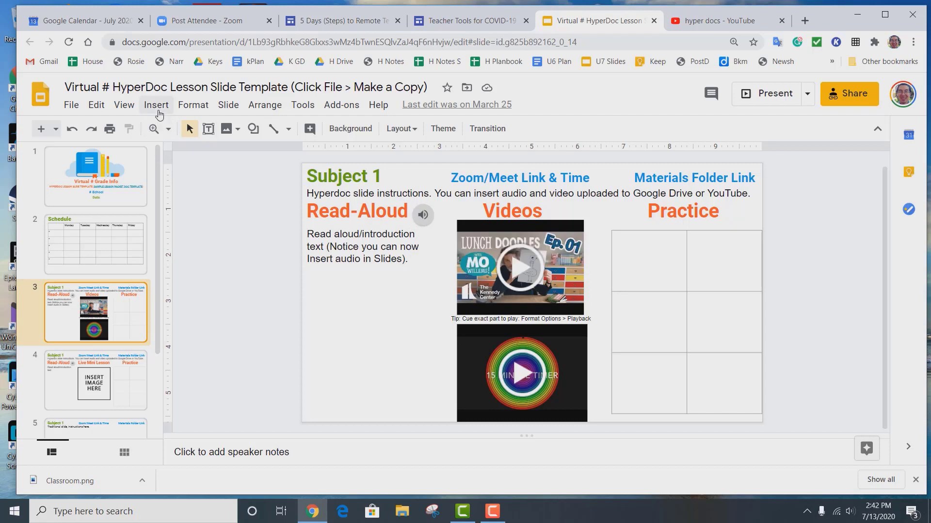
{"action": "left_click", "coordinate": [156, 105]}
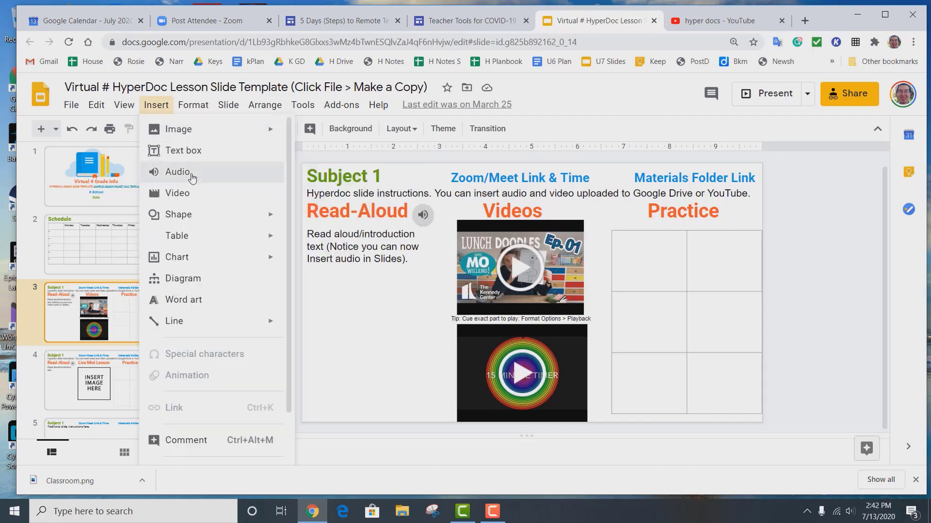
{"action": "left_click", "coordinate": [402, 319]}
{"action": "mouse_move", "coordinate": [424, 214]}
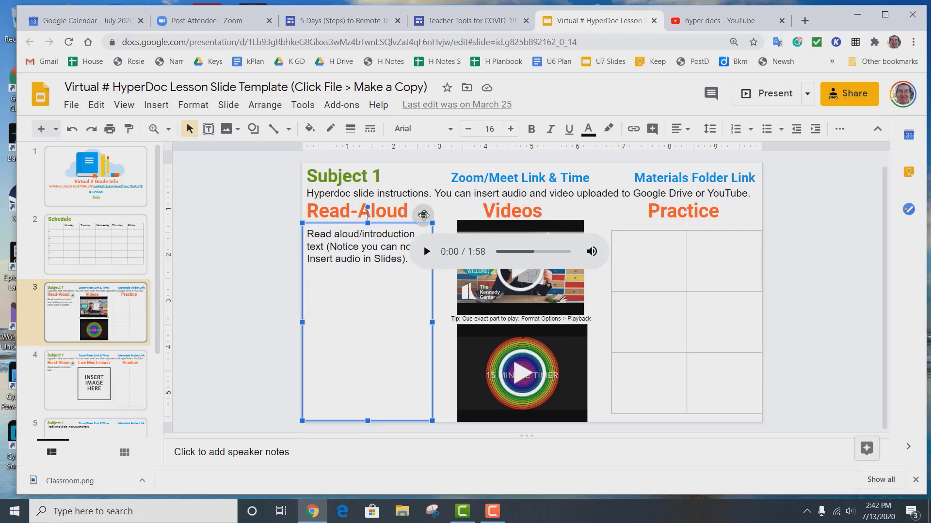
{"action": "left_click", "coordinate": [426, 252]}
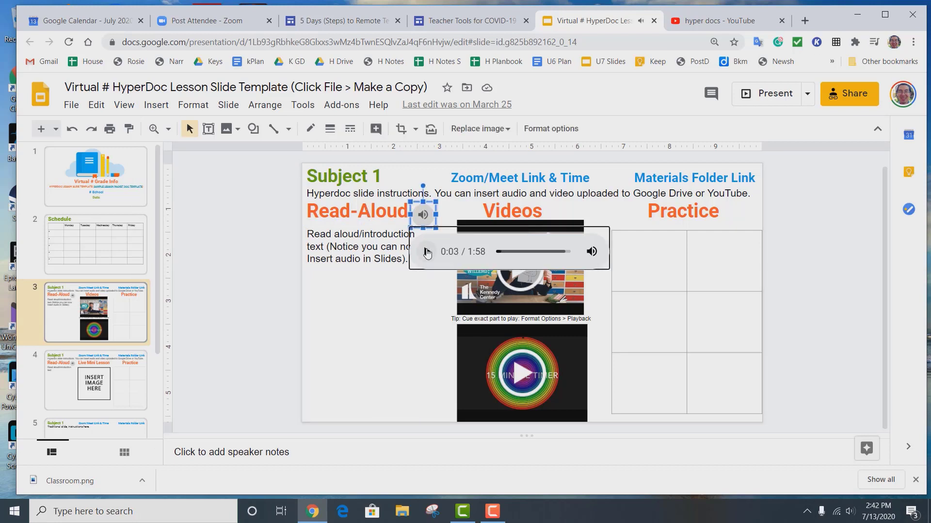
{"action": "left_click", "coordinate": [387, 282]}
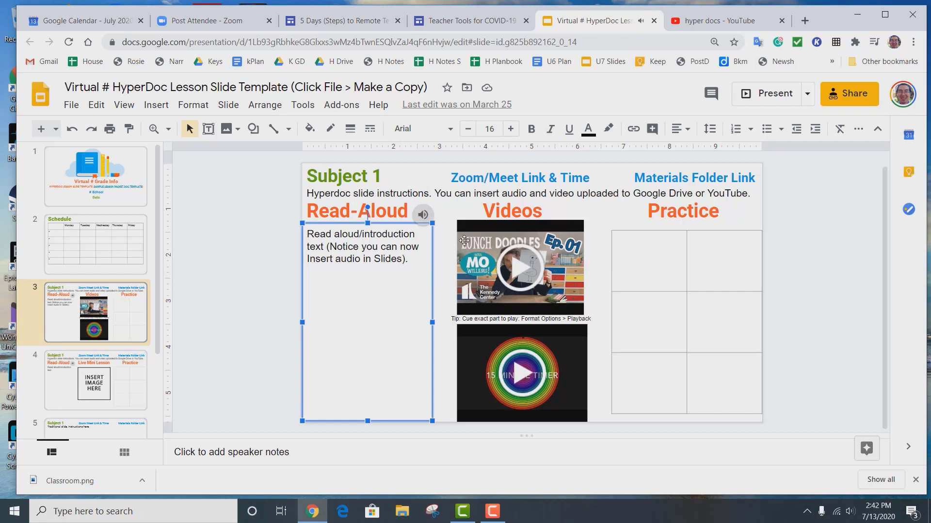
- Reveal the Lunch Doodles video's playback start and end times, then deselect the video
{"action": "left_click", "coordinate": [156, 104]}
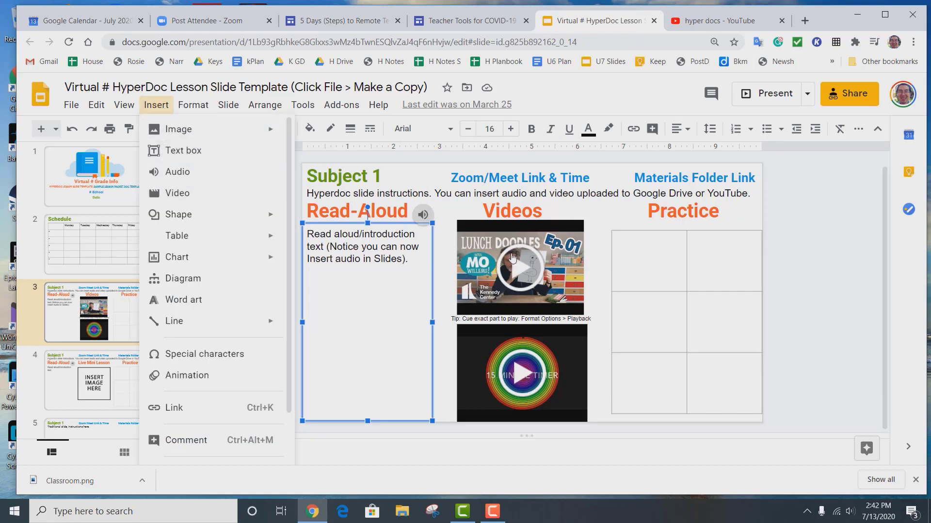
{"action": "left_click", "coordinate": [479, 229]}
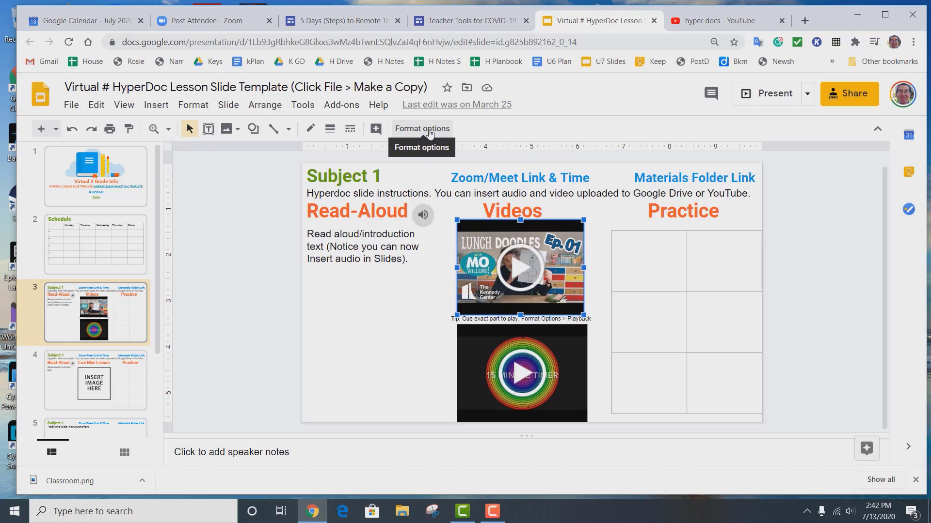
{"action": "left_click", "coordinate": [429, 128]}
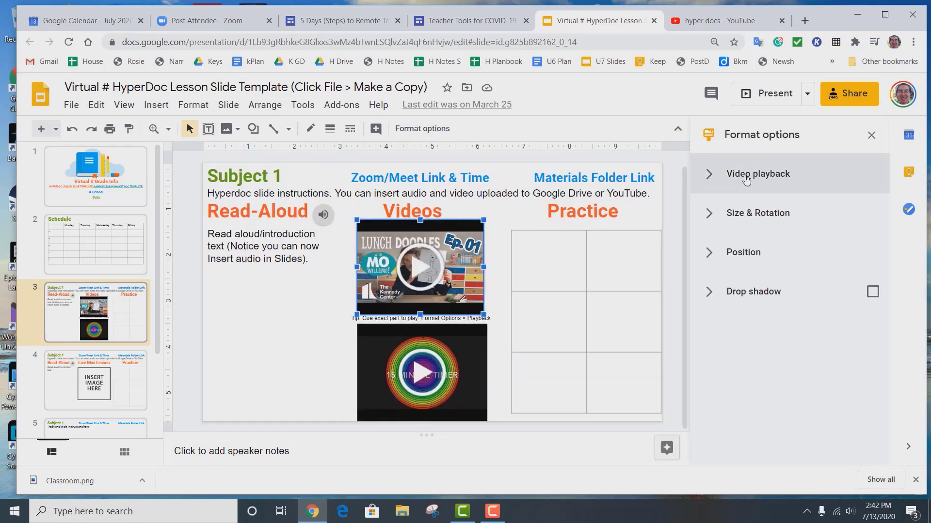
{"action": "left_click", "coordinate": [751, 177]}
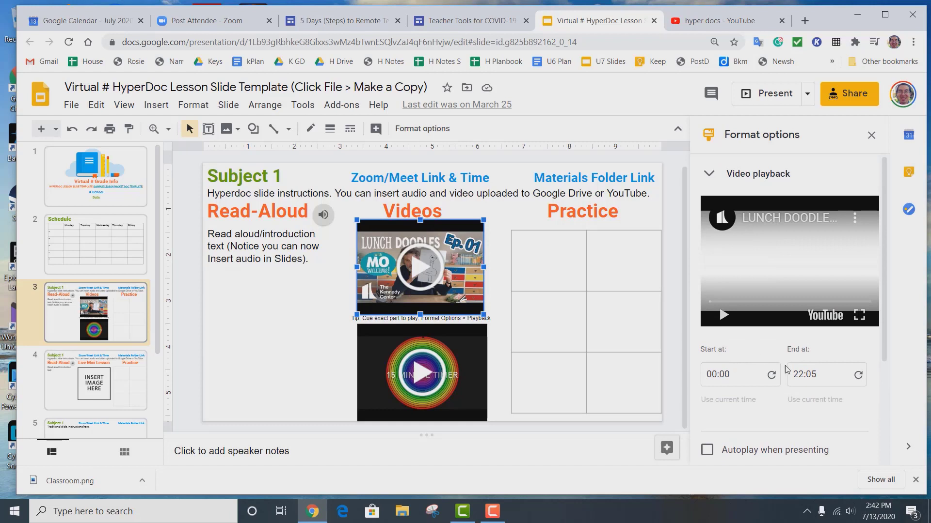
{"action": "left_click", "coordinate": [214, 313]}
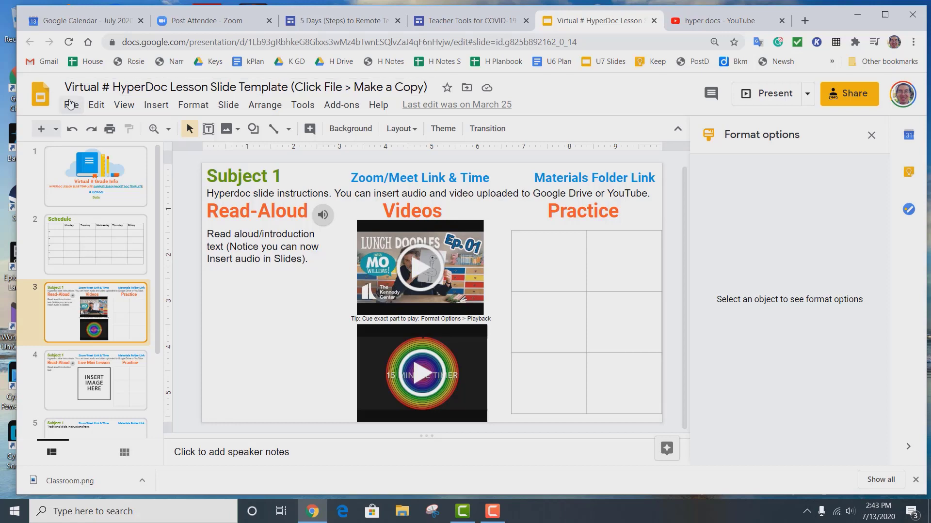
- Show the File menu's Make a copy options, then dismiss the menu
{"action": "left_click", "coordinate": [72, 105]}
{"action": "mouse_move", "coordinate": [116, 226]}
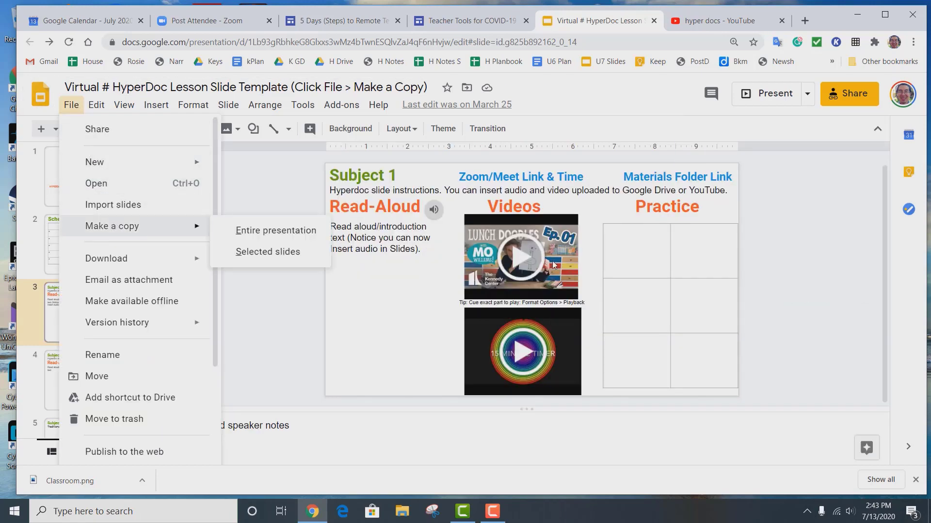
{"action": "left_click", "coordinate": [679, 246]}
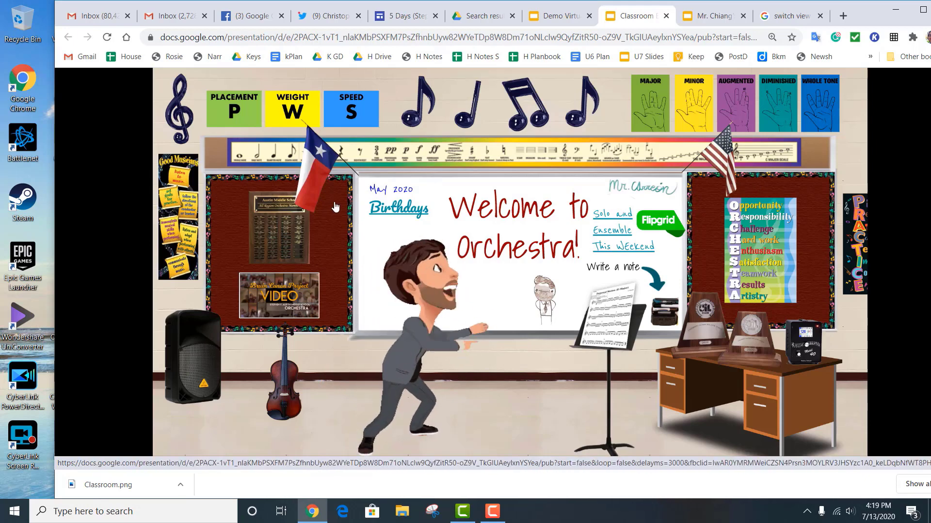
- Pass through the Demo Virtual Campus tab to the virtual classroom presentation's slide 5
{"action": "left_click", "coordinate": [562, 16]}
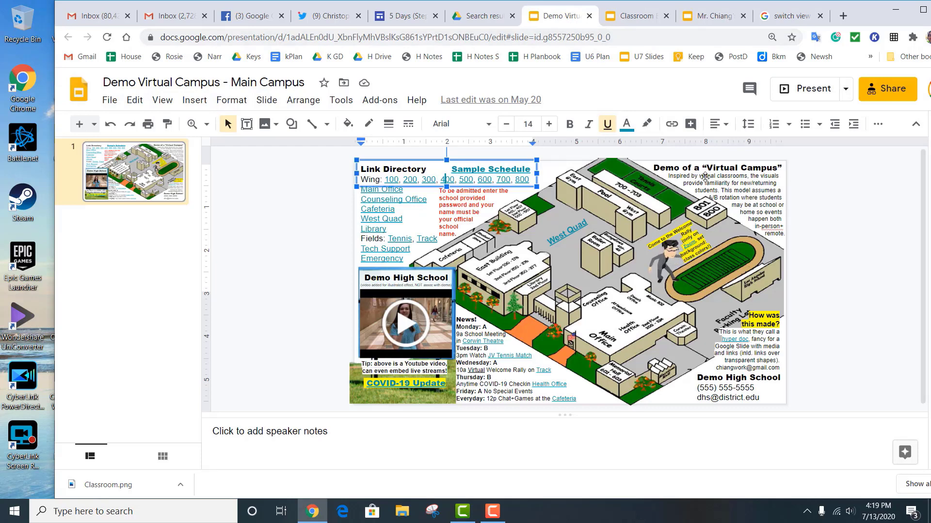
{"action": "left_click", "coordinate": [715, 17]}
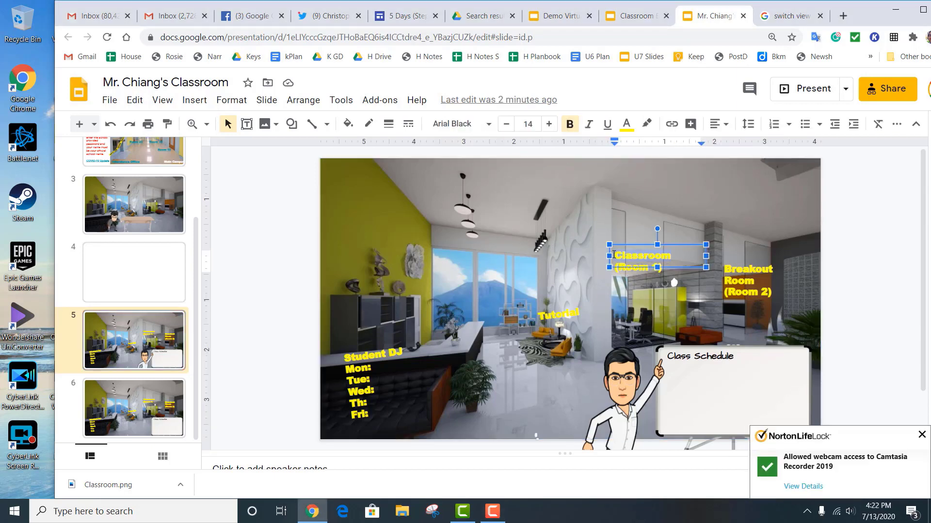
- Position the whiteboard image so it frames the Class Schedule text
{"action": "left_click", "coordinate": [671, 124]}
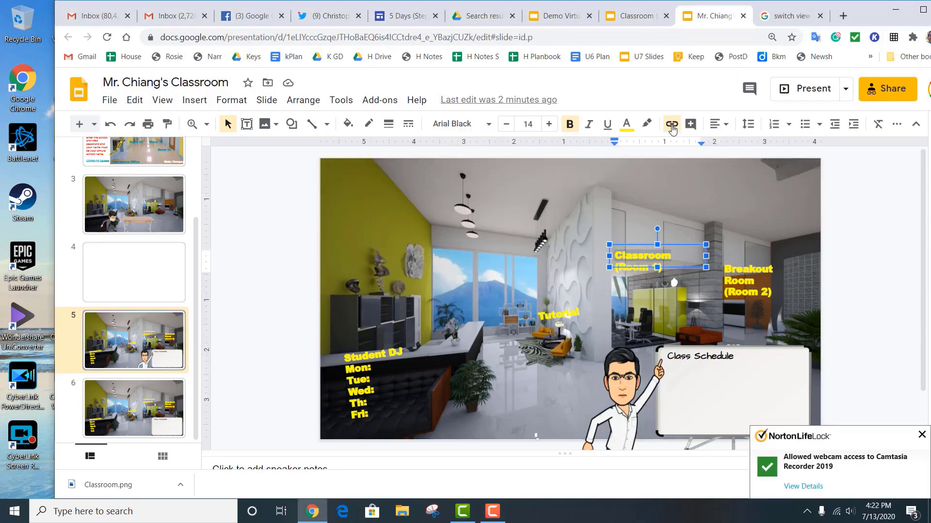
{"action": "left_click", "coordinate": [758, 385]}
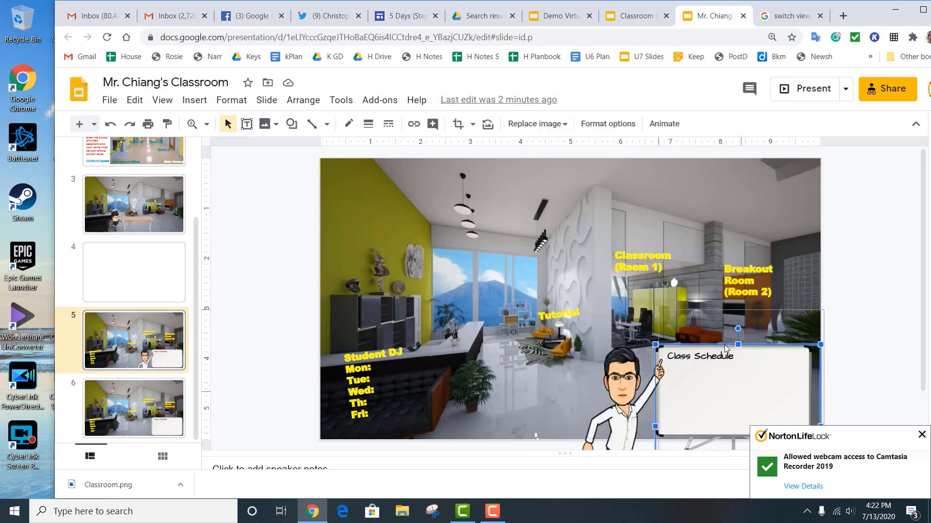
{"action": "left_click_drag", "start_coordinate": [722, 389], "coordinate": [755, 360]}
{"action": "left_click", "coordinate": [757, 358]}
{"action": "left_click", "coordinate": [717, 386]}
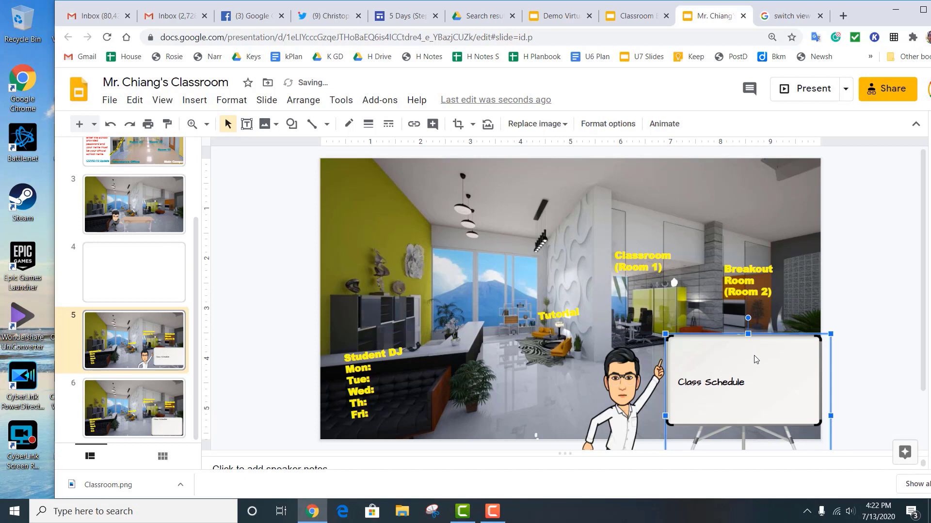
- Bring the whiteboard to the front of the room image and select the background
{"action": "right_click", "coordinate": [722, 353]}
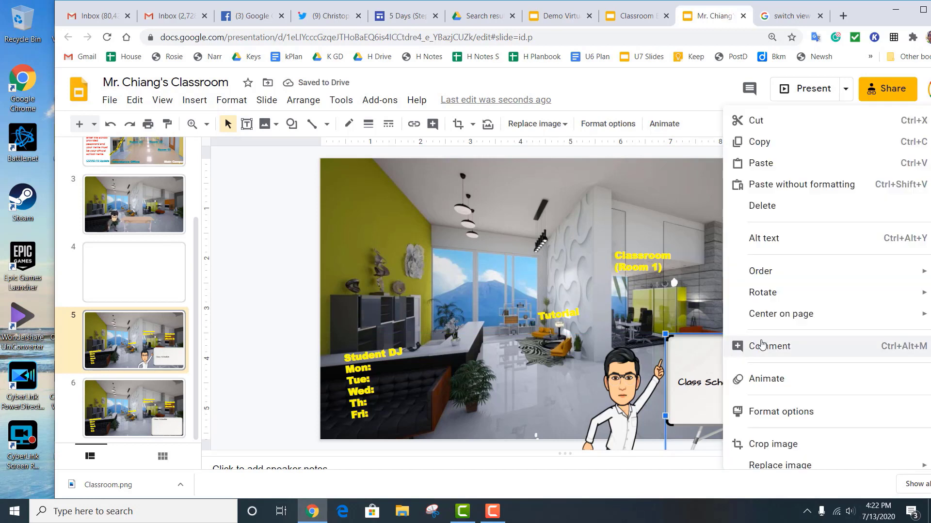
{"action": "mouse_move", "coordinate": [775, 272]}
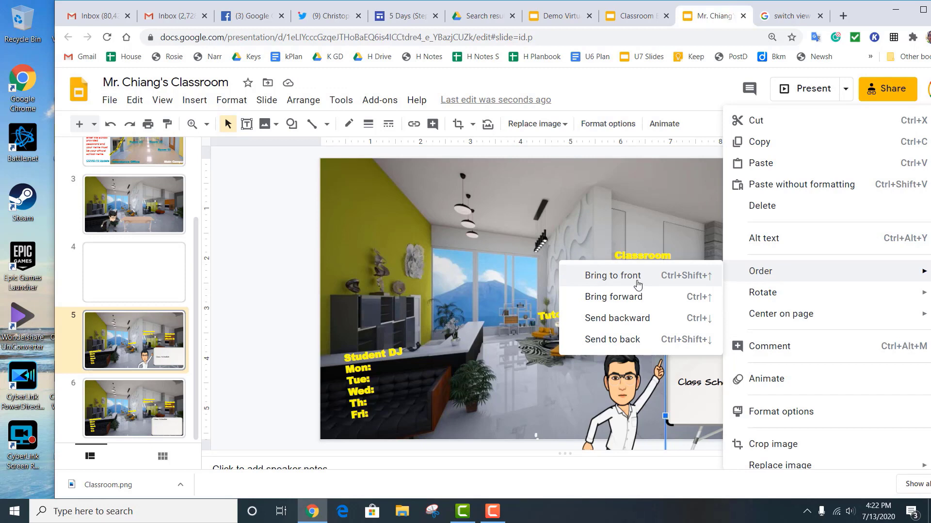
{"action": "left_click", "coordinate": [657, 368]}
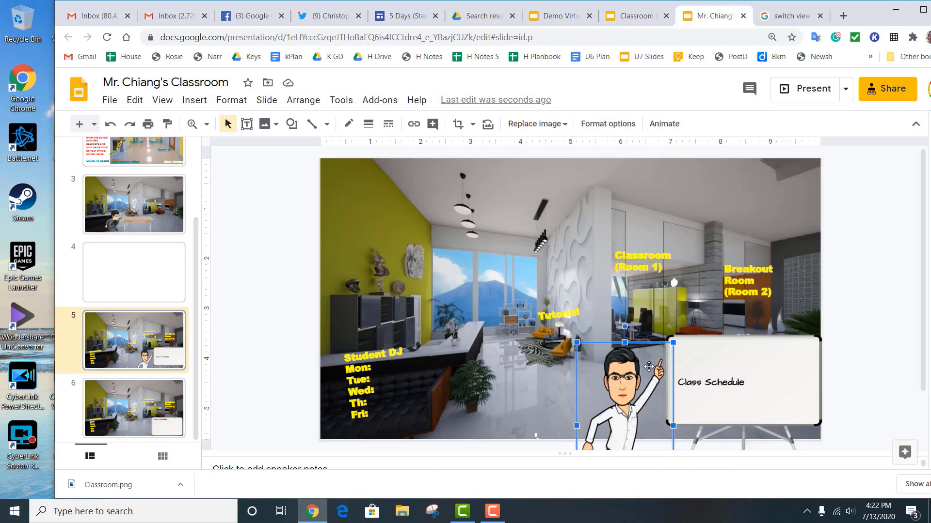
{"action": "right_click", "coordinate": [747, 366]}
{"action": "left_click", "coordinate": [741, 361]}
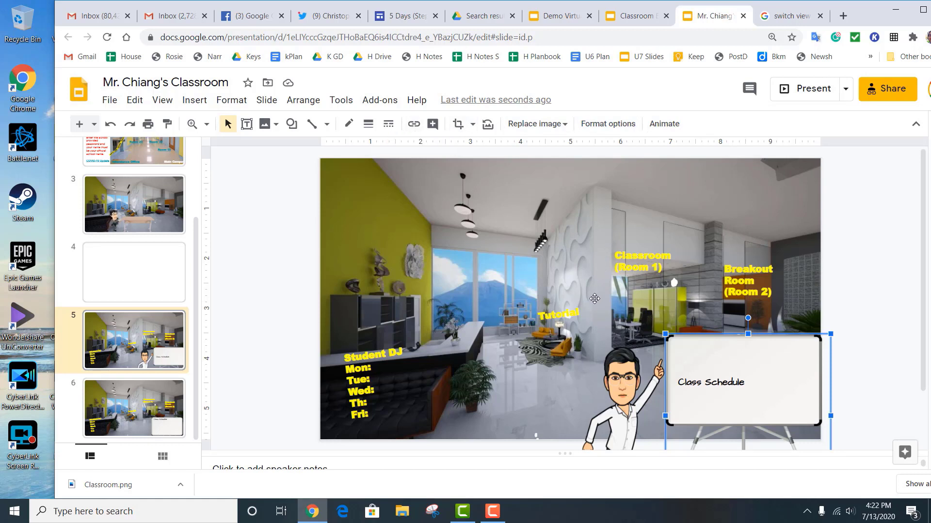
{"action": "left_click", "coordinate": [560, 388]}
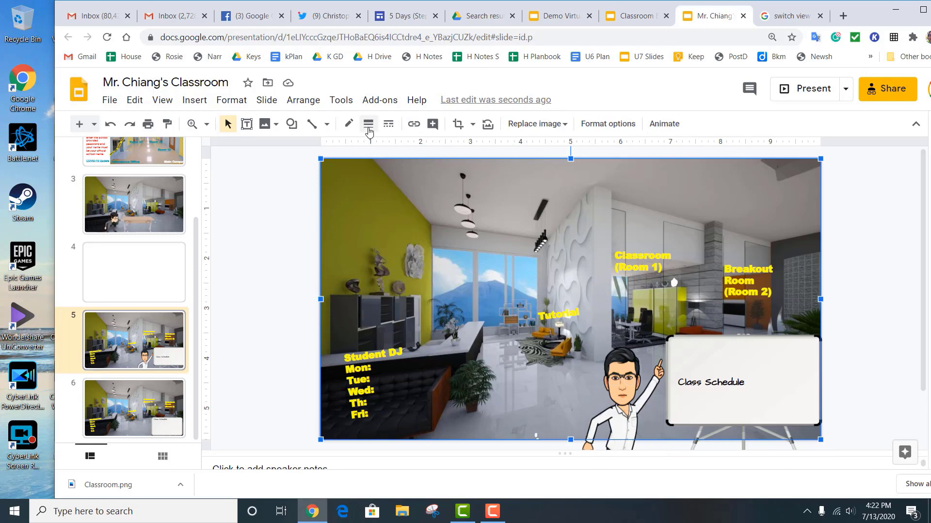
- Draw a rectangle over the Classroom (Room 1) doorway on the room image
{"action": "left_click", "coordinate": [291, 124]}
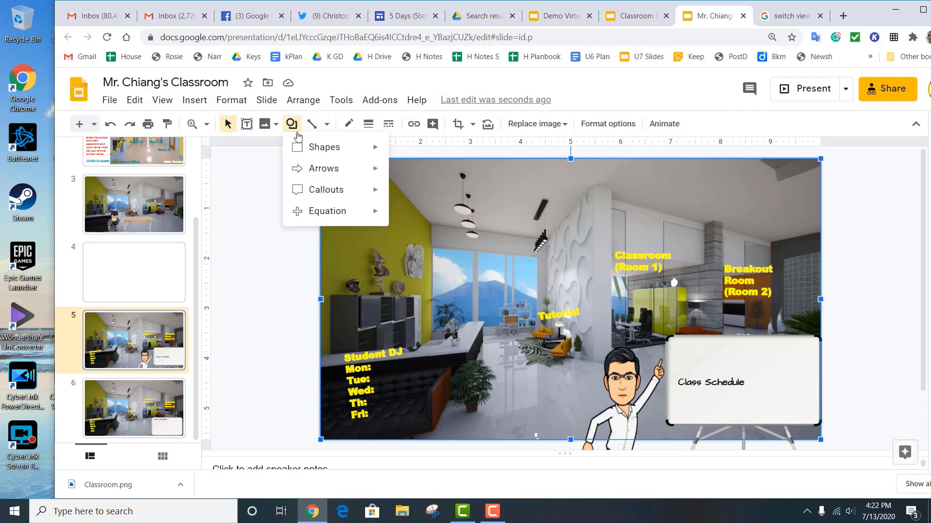
{"action": "mouse_move", "coordinate": [313, 147]}
{"action": "left_click", "coordinate": [415, 151]}
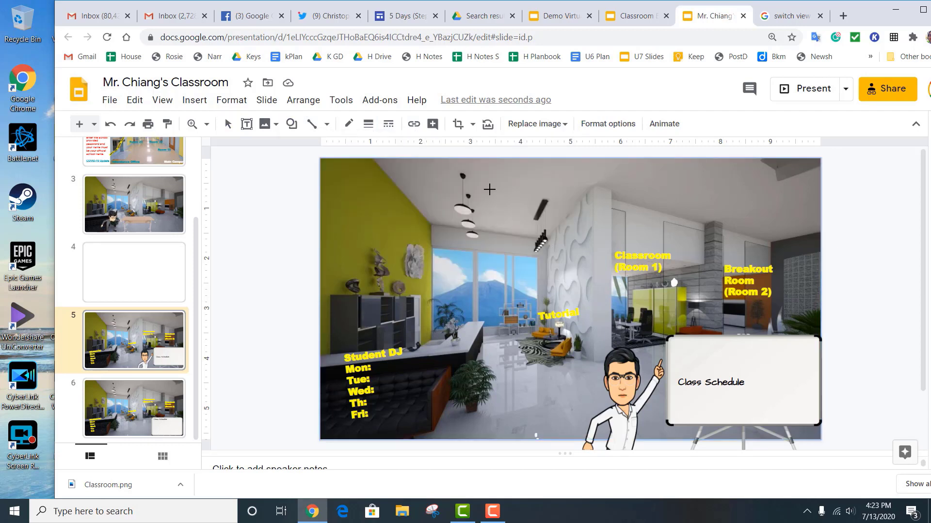
{"action": "left_click_drag", "start_coordinate": [625, 283], "coordinate": [691, 334]}
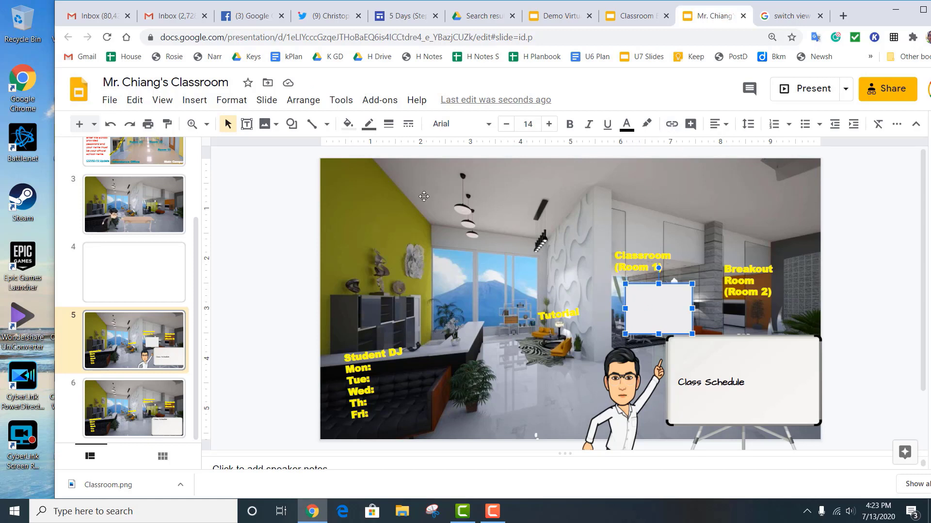
- Set the rectangle's fill color and border color to Transparent
{"action": "left_click", "coordinate": [346, 129]}
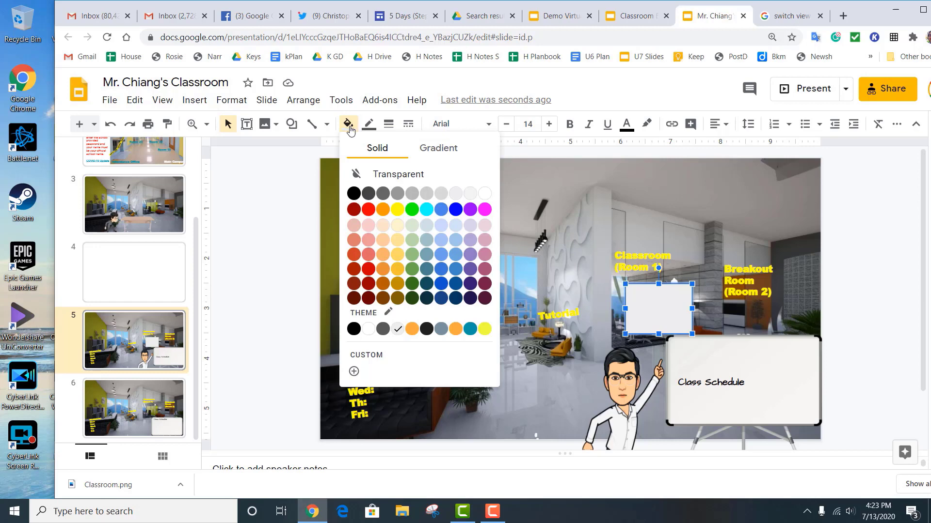
{"action": "left_click", "coordinate": [379, 176]}
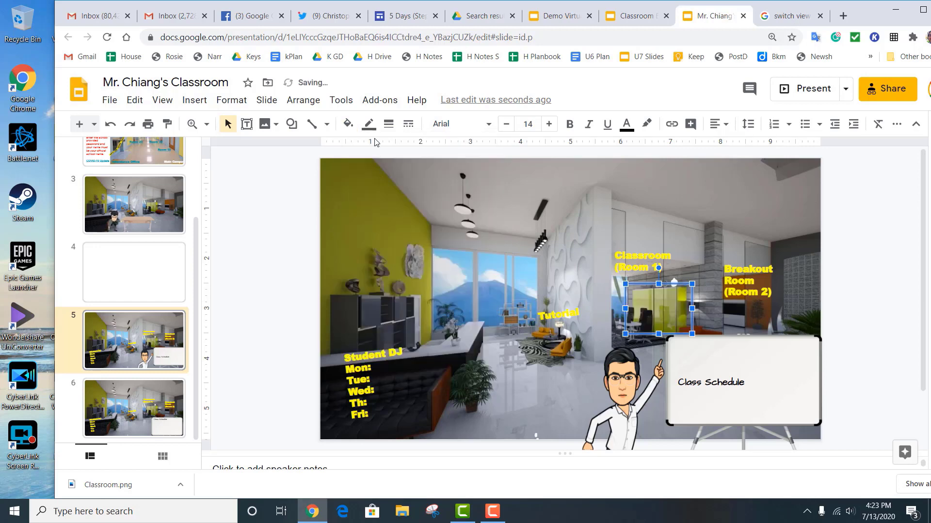
{"action": "left_click", "coordinate": [368, 125]}
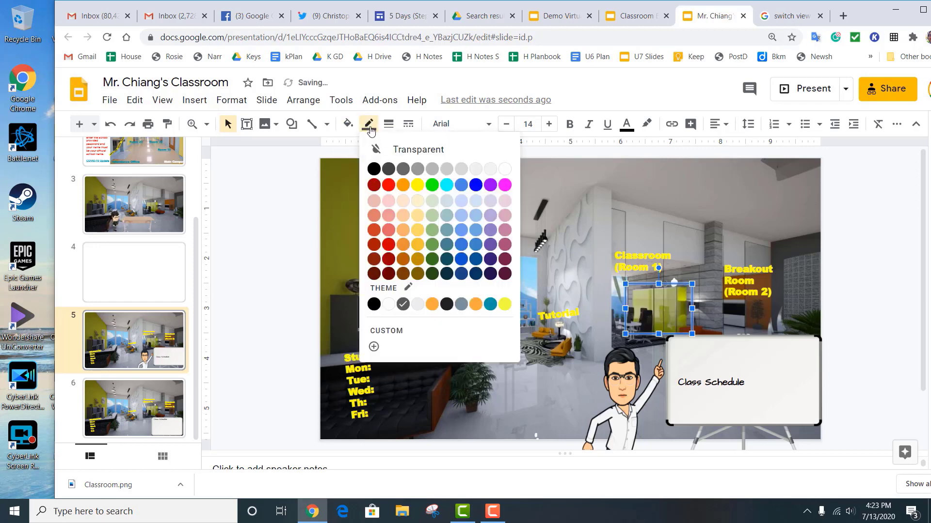
{"action": "left_click", "coordinate": [398, 151]}
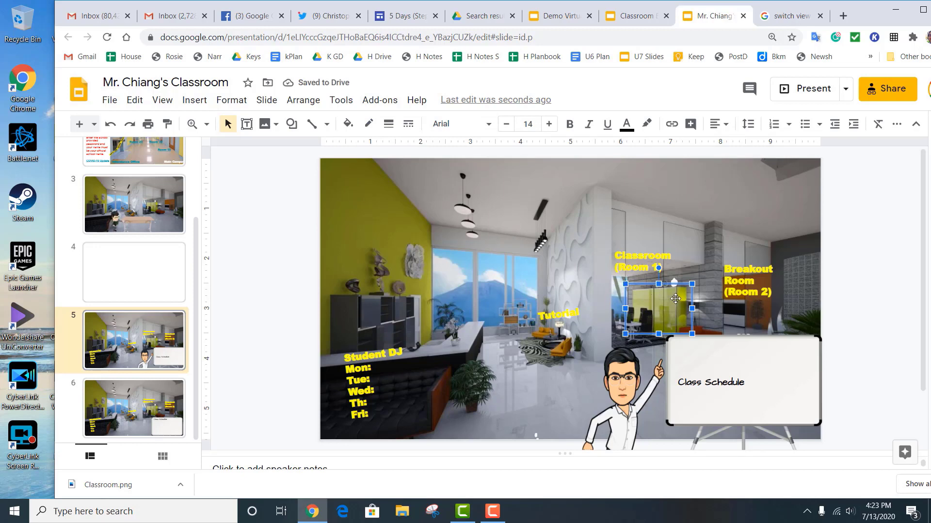
- In the Demo Virtual Campus deck, reveal the links on the East Building and 700-703 hotspots
{"action": "left_click", "coordinate": [562, 18]}
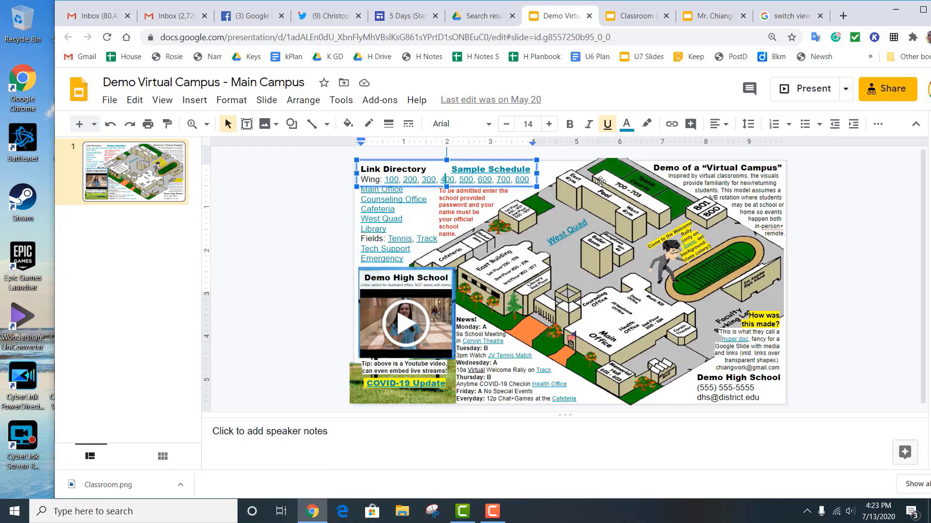
{"action": "left_click", "coordinate": [565, 249]}
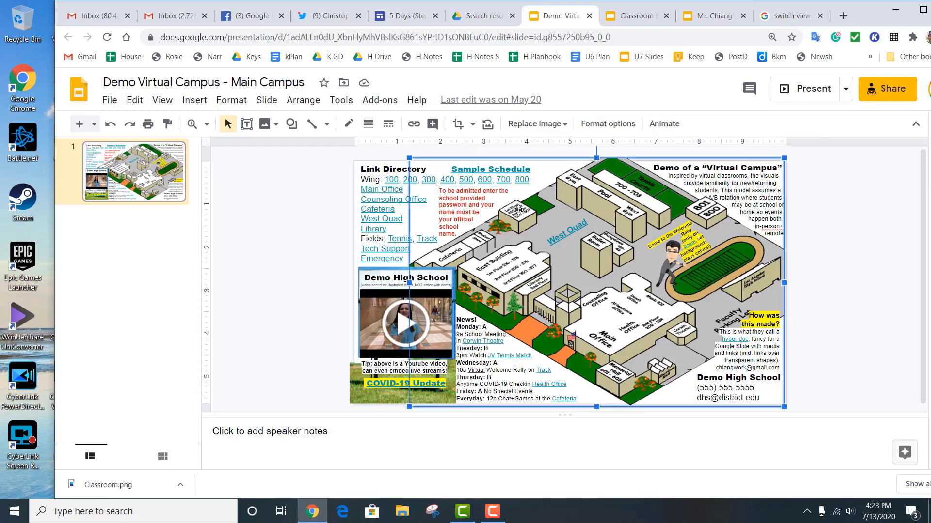
{"action": "left_click", "coordinate": [508, 258]}
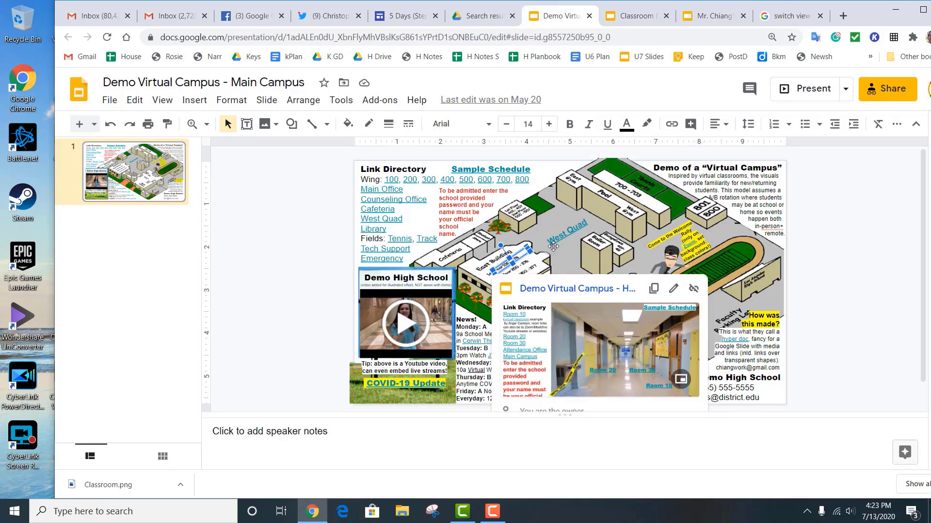
{"action": "left_click", "coordinate": [625, 193]}
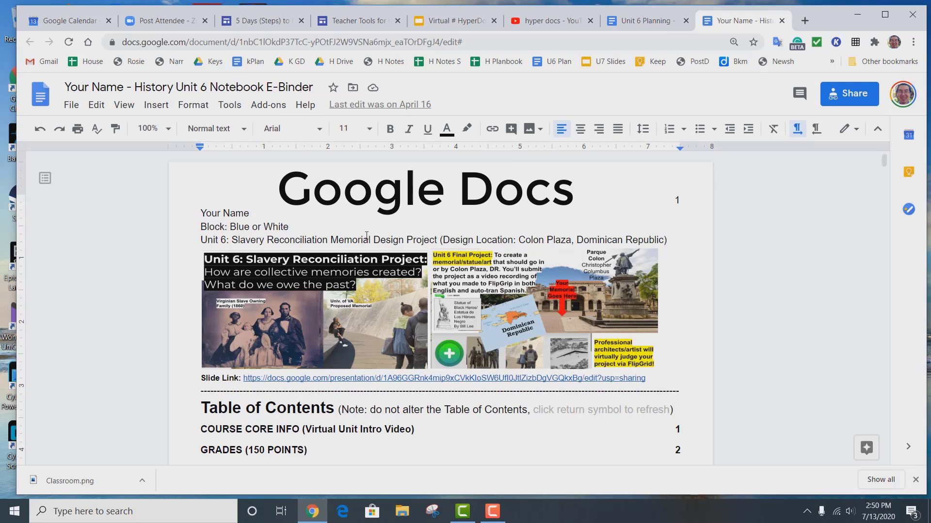
{"action": "scroll", "coordinate": [381, 279], "scroll_direction": "down", "scroll_amount": 5}
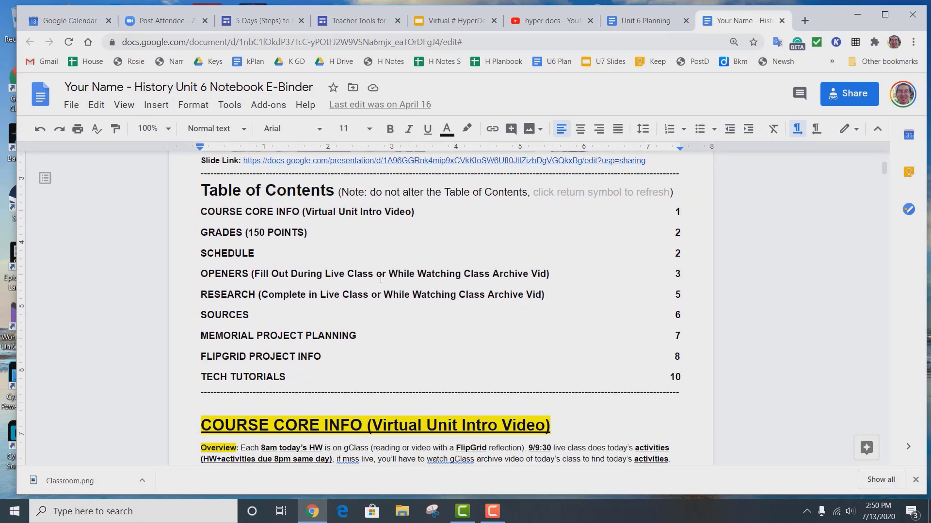
{"action": "scroll", "coordinate": [381, 279], "scroll_direction": "down", "scroll_amount": 2}
{"action": "scroll", "coordinate": [380, 278], "scroll_direction": "down", "scroll_amount": 2}
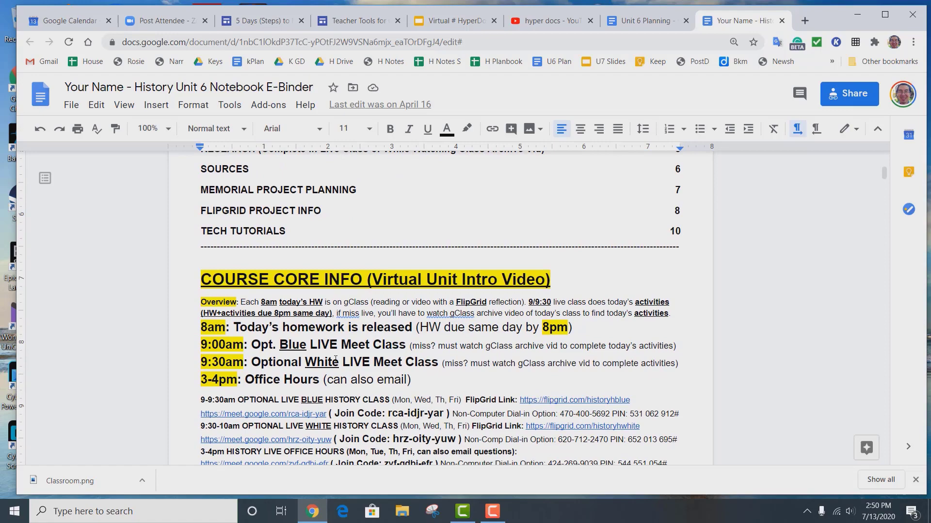
{"action": "scroll", "coordinate": [345, 318], "scroll_direction": "up", "scroll_amount": 2}
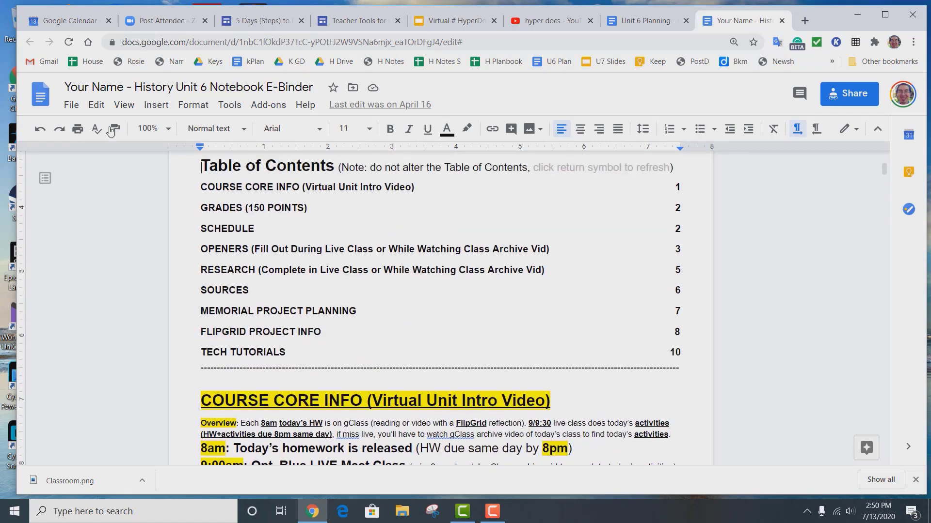
{"action": "left_click", "coordinate": [71, 105]}
{"action": "left_click", "coordinate": [427, 310]}
{"action": "scroll", "coordinate": [417, 305], "scroll_direction": "down", "scroll_amount": 15}
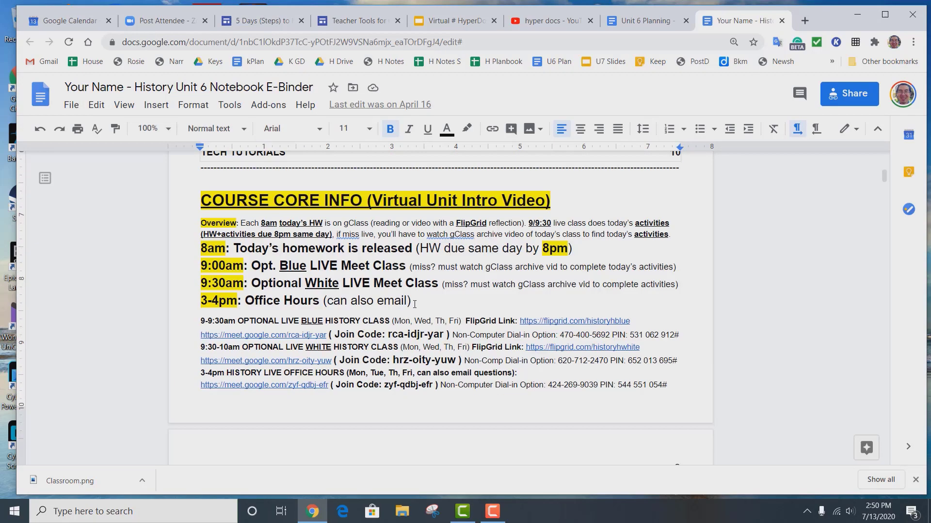
{"action": "scroll", "coordinate": [409, 304], "scroll_direction": "down", "scroll_amount": 20}
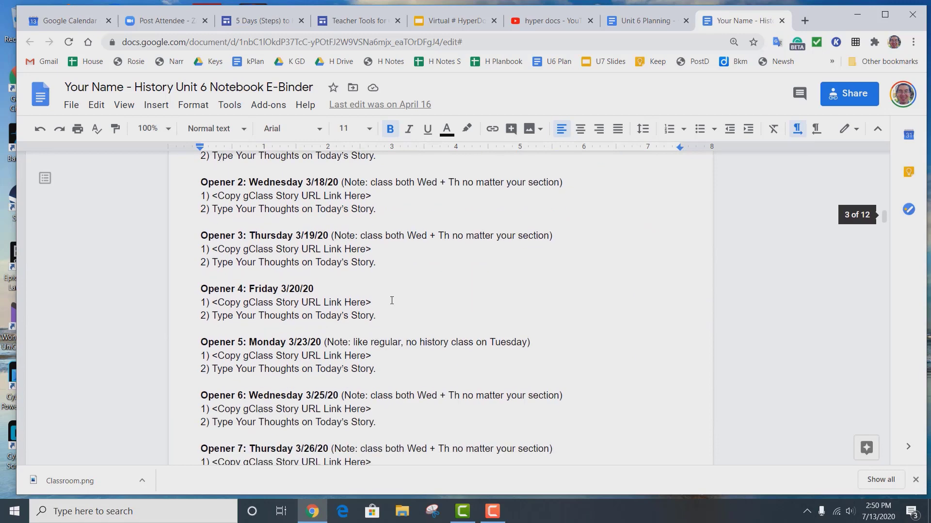
{"action": "scroll", "coordinate": [393, 301], "scroll_direction": "down", "scroll_amount": 20}
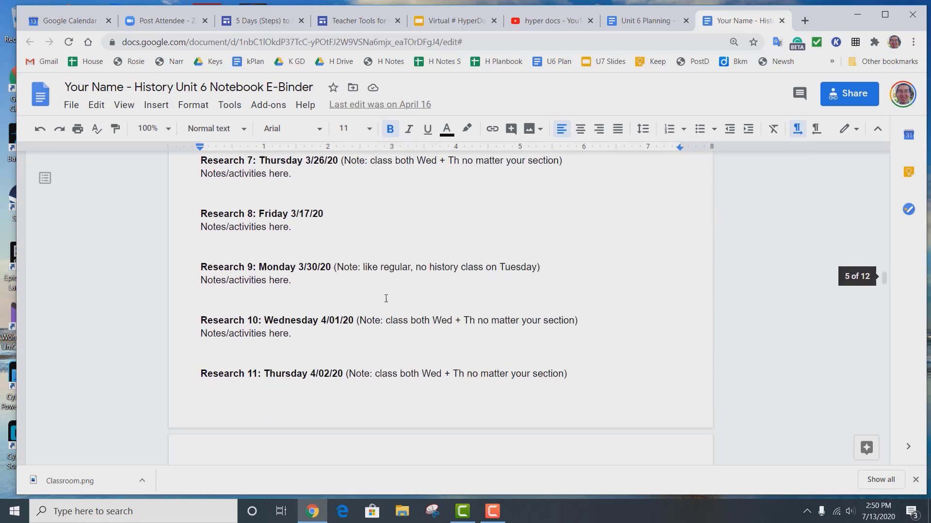
{"action": "scroll", "coordinate": [475, 166], "scroll_direction": "up", "scroll_amount": 3}
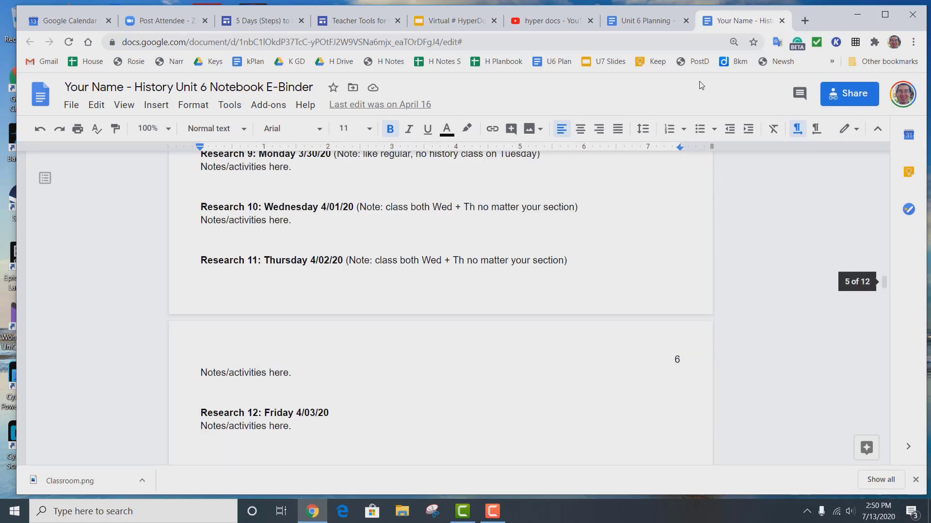